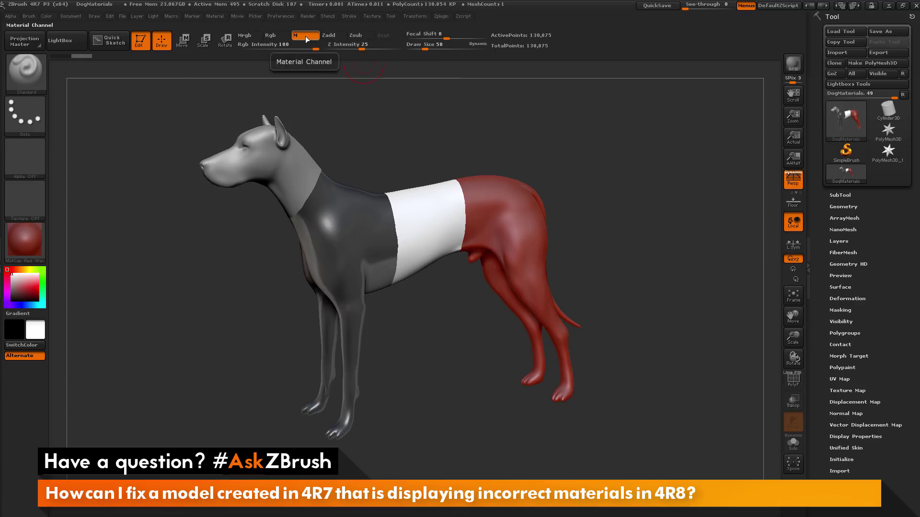
# Sample SilverFoil from the canvas as the current material and turn the dog slightly toward the viewer.
pyautogui.click(26, 243)
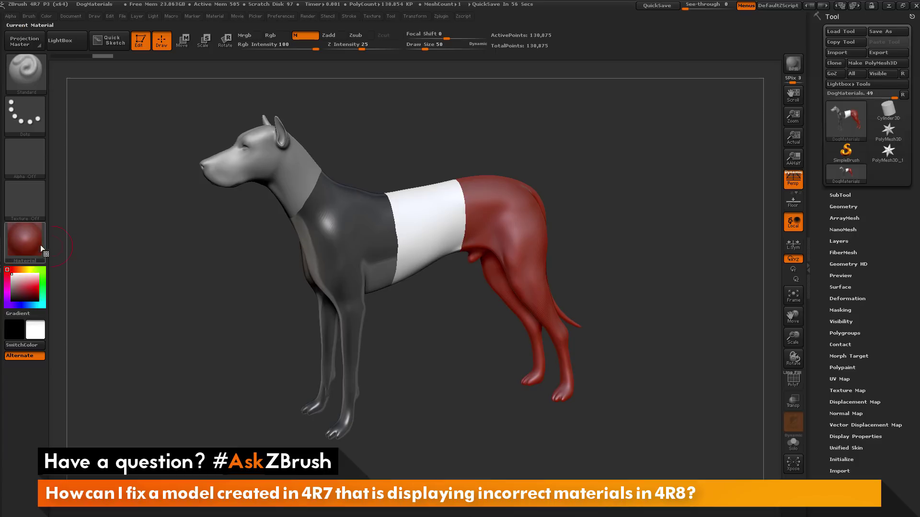
pyautogui.moveTo(27, 245); pyautogui.dragTo(338, 241)
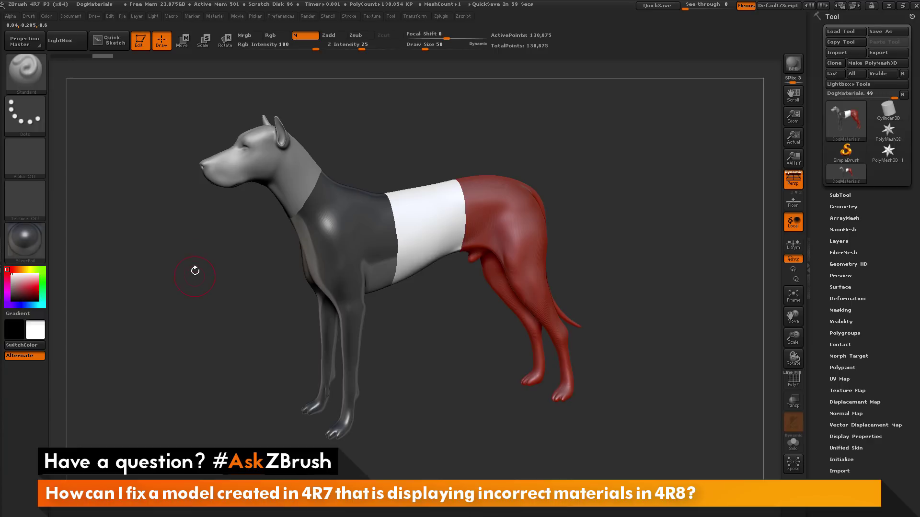
pyautogui.moveTo(612, 226)
pyautogui.mouseDown()
pyautogui.moveTo(639, 222)
pyautogui.moveTo(618, 229)
pyautogui.mouseUp()
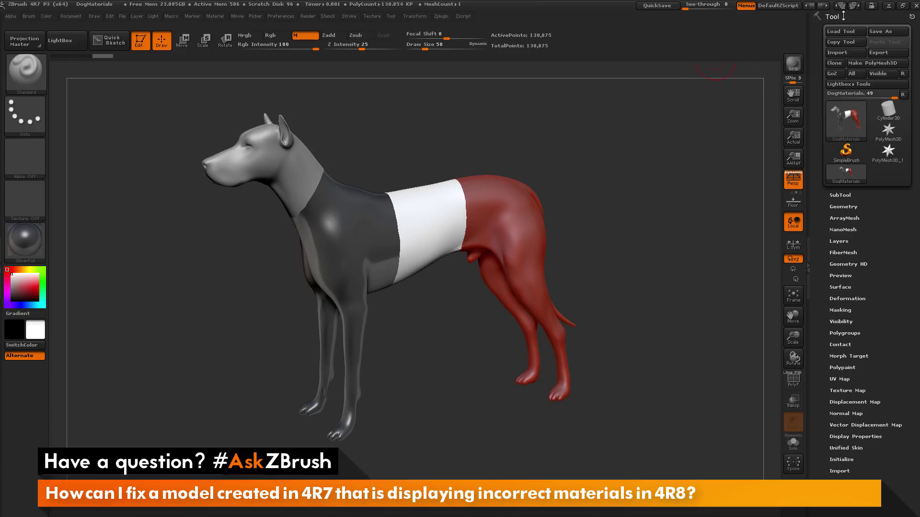
# Save the dog tool as DogMaterials.ztl in the AskZBrush/Dog folder.
pyautogui.click(878, 30)
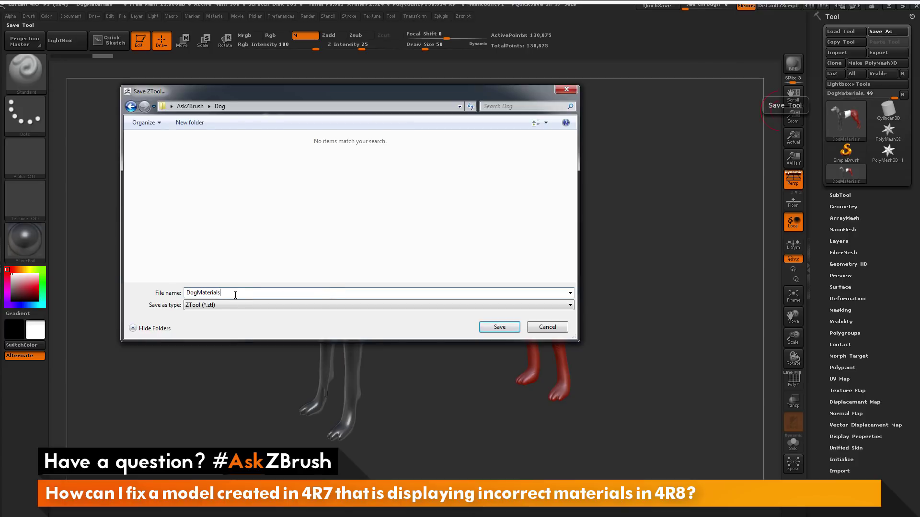
pyautogui.click(500, 327)
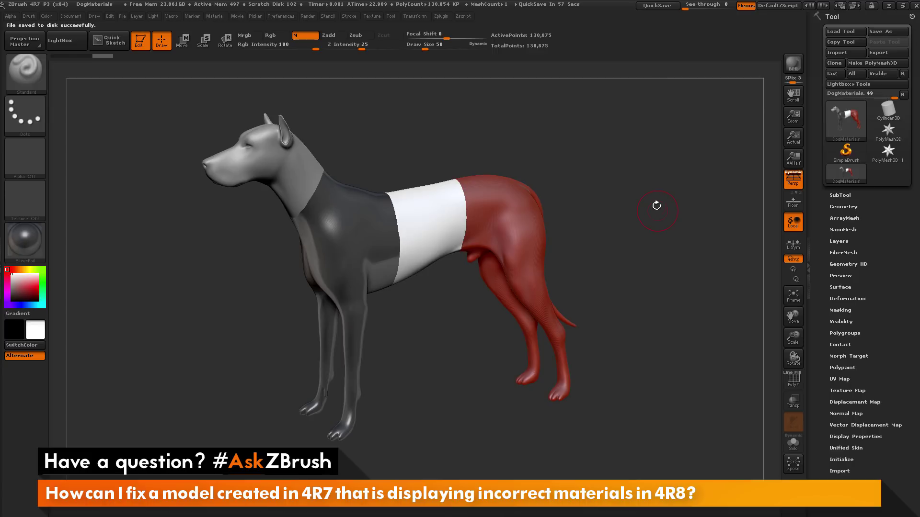
# Save the project as DogMaterials_ZPR by appending _ZPR to the suggested DogMaterials name.
pyautogui.click(122, 16)
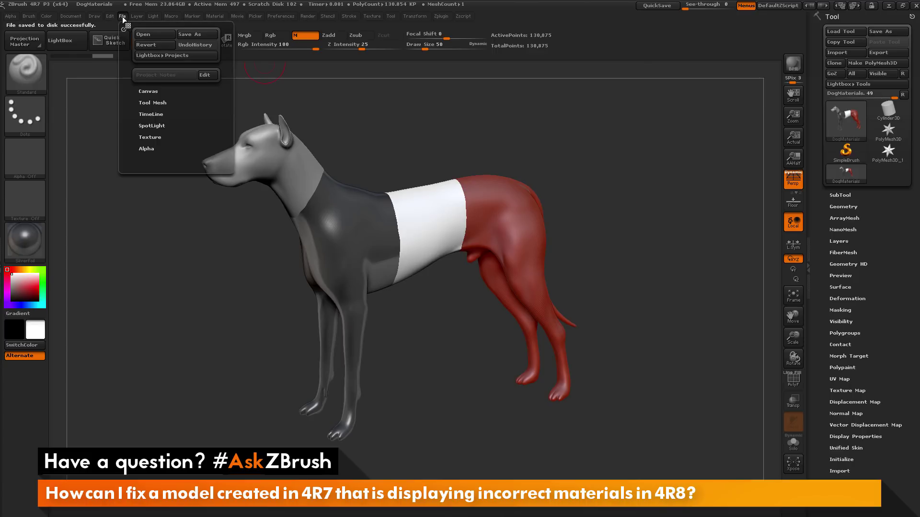
pyautogui.click(191, 36)
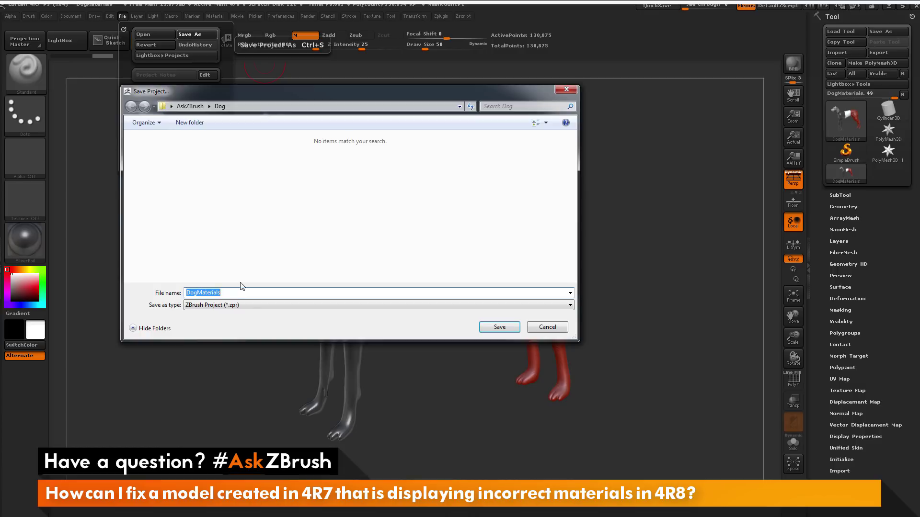
pyautogui.click(222, 293)
pyautogui.write('_ZPR')
pyautogui.click(502, 330)
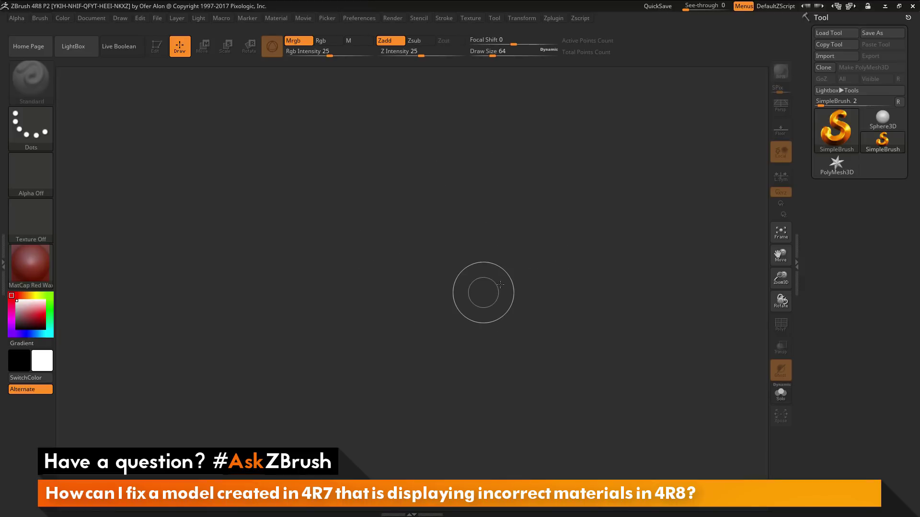
# Load DogMaterials.ztl, draw the dog in Edit mode, and rotate it to a three-quarter side view.
pyautogui.click(832, 33)
pyautogui.click(250, 178)
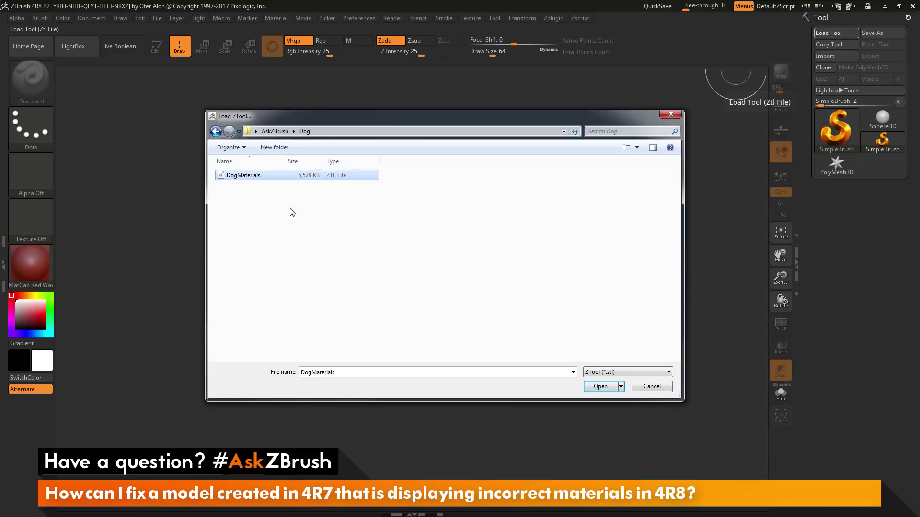
pyautogui.click(599, 387)
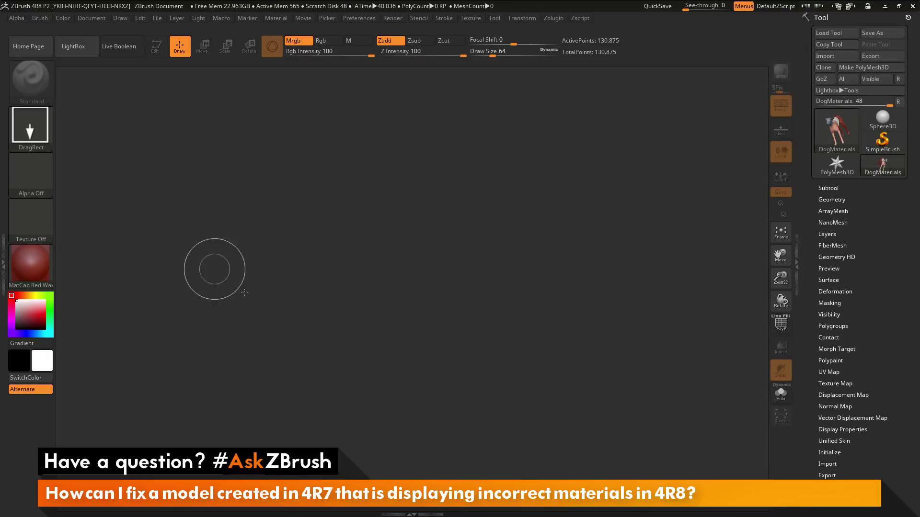
pyautogui.moveTo(404, 249); pyautogui.dragTo(228, 137)
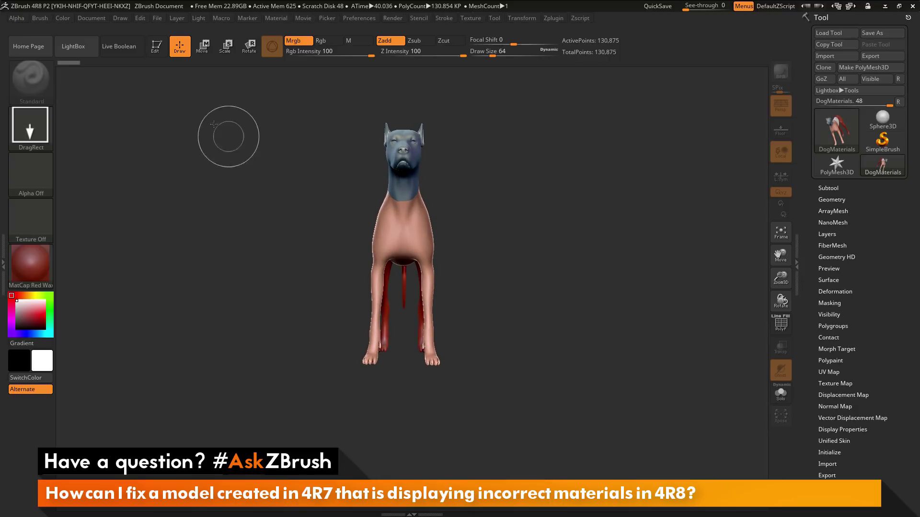
pyautogui.click(157, 47)
pyautogui.moveTo(637, 348); pyautogui.dragTo(643, 268)
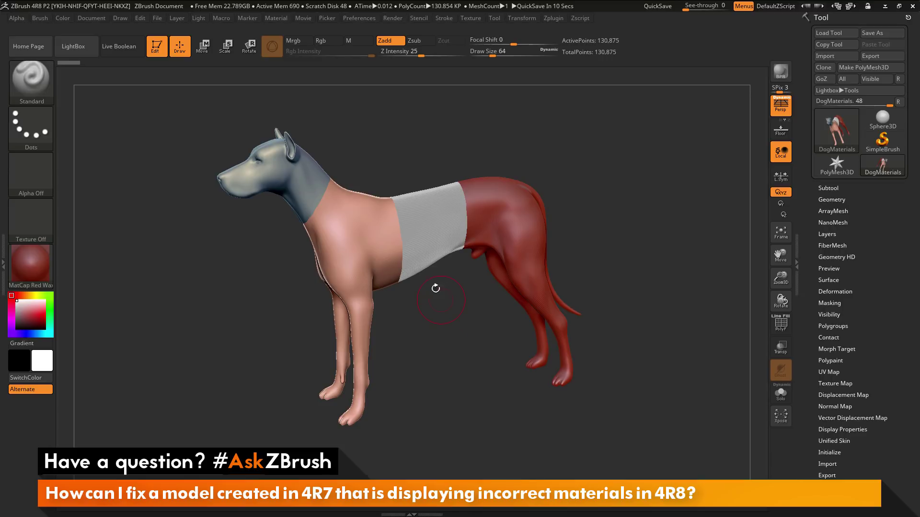
# Browse the MatCaps, then sample Green Metallic from the dog's head as the current material.
pyautogui.click(43, 266)
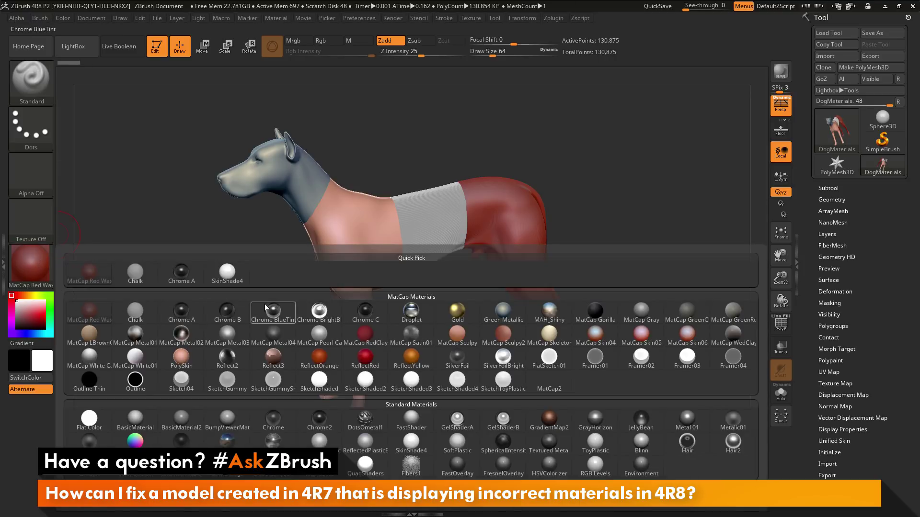
pyautogui.moveTo(309, 310)
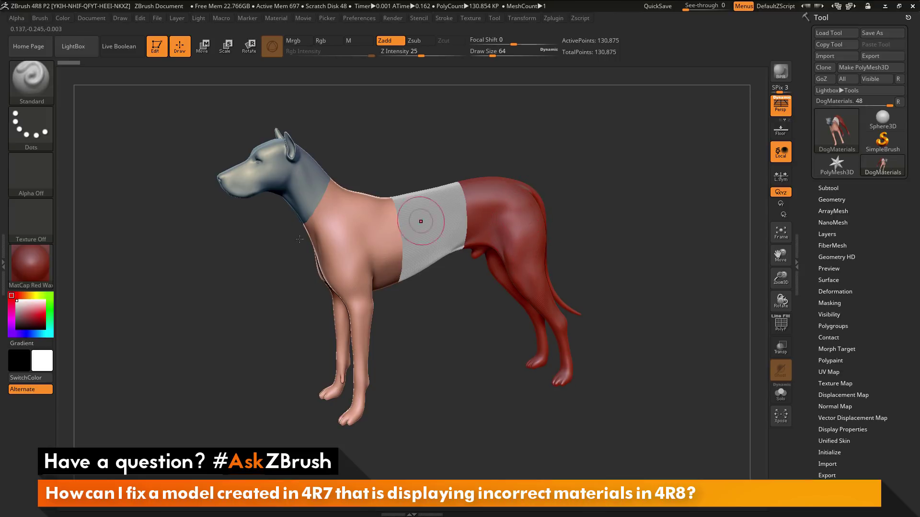
pyautogui.click(31, 264)
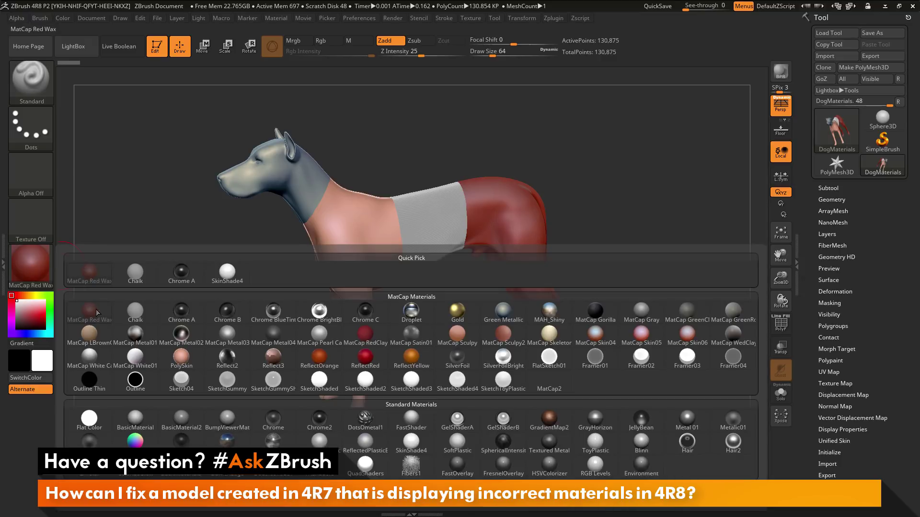
pyautogui.moveTo(95, 316)
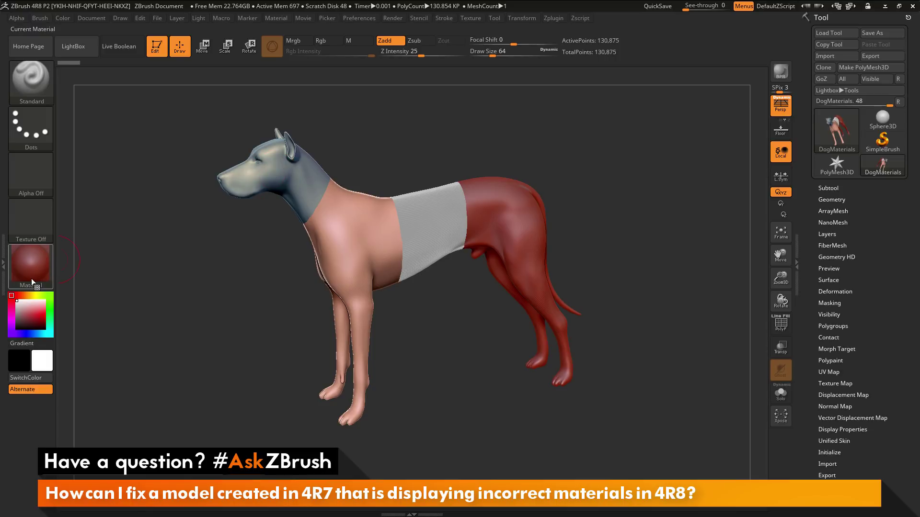
pyautogui.moveTo(33, 271); pyautogui.dragTo(293, 190)
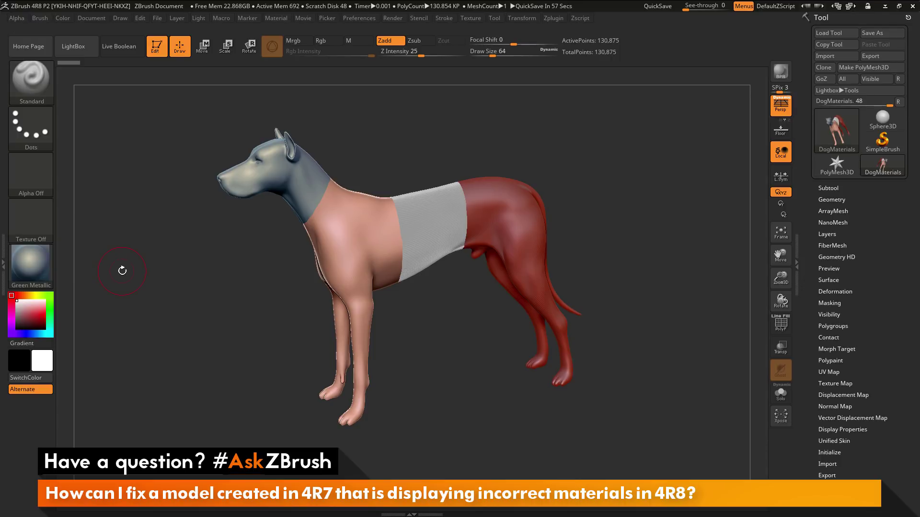
# Select MatCap Gray from the material library as the current material, with the Material menu open.
pyautogui.click(42, 265)
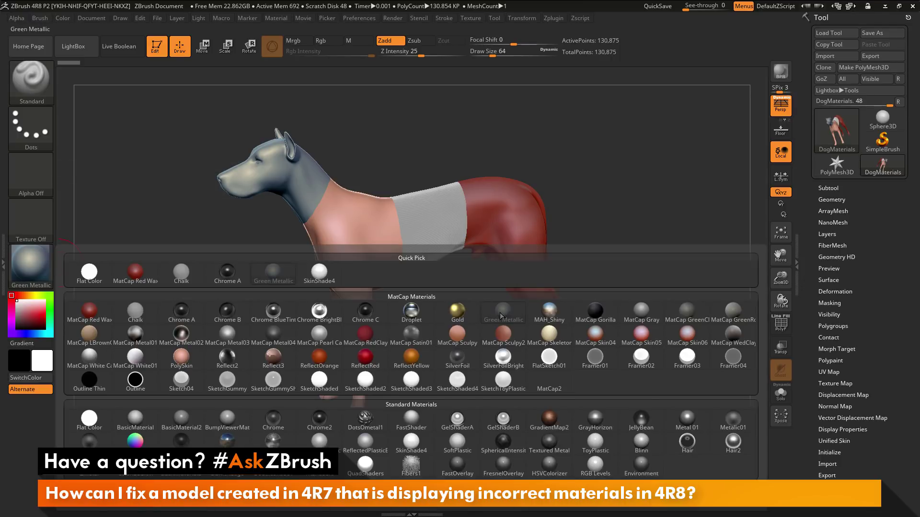
pyautogui.moveTo(506, 313)
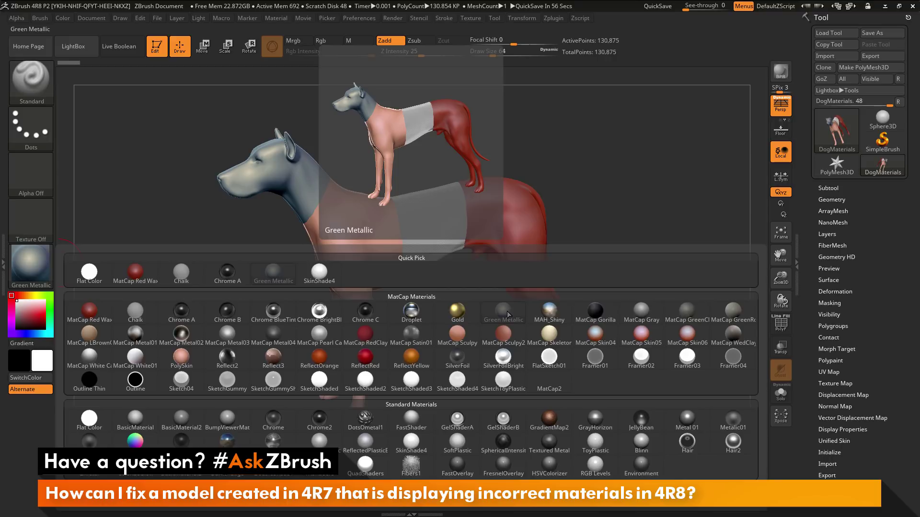
pyautogui.click(642, 312)
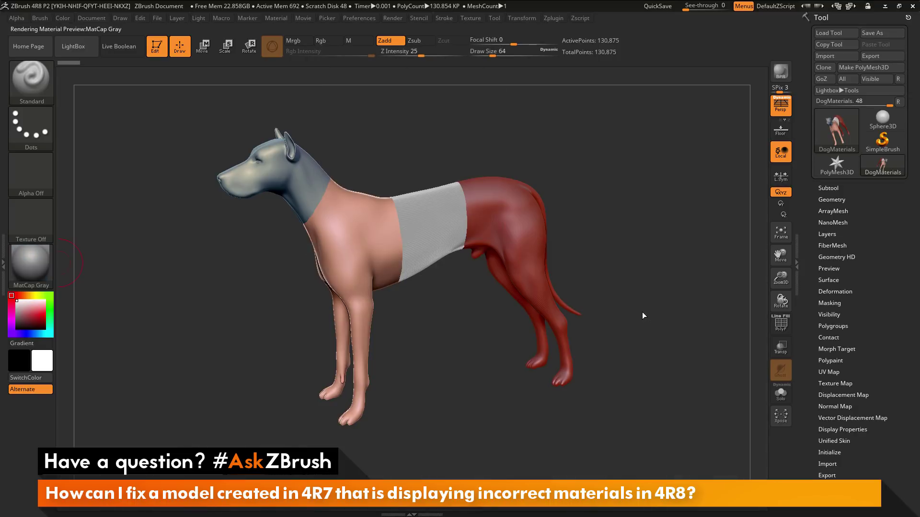
pyautogui.click(271, 19)
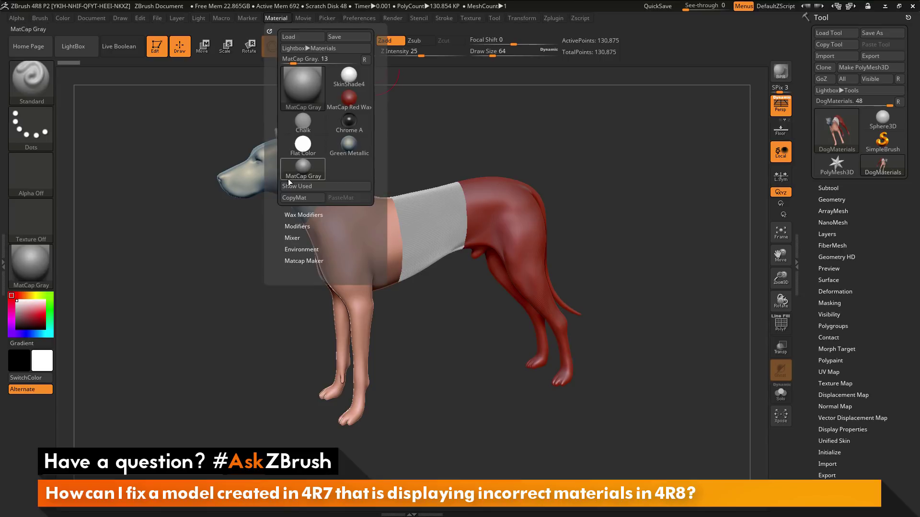
# Copy MatCap Gray and paste it over Green Metallic so the dog's head turns plain grey.
pyautogui.click(304, 198)
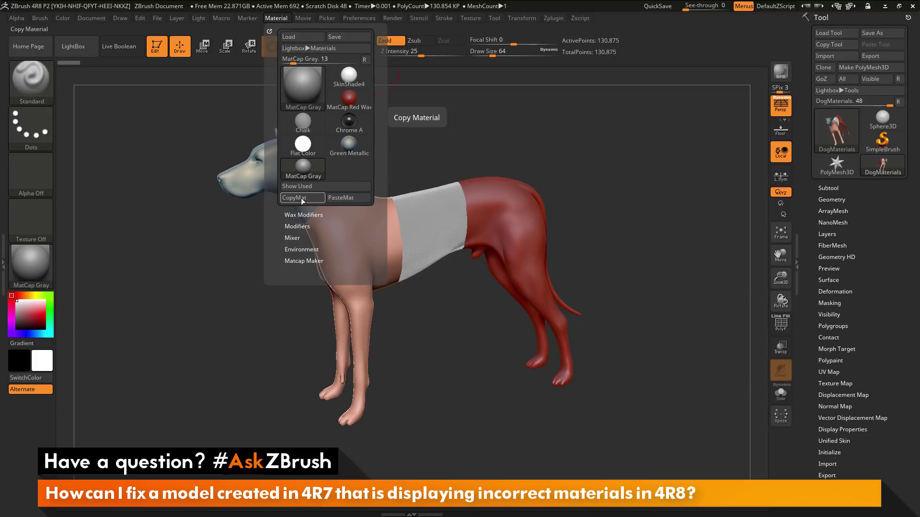
pyautogui.click(42, 271)
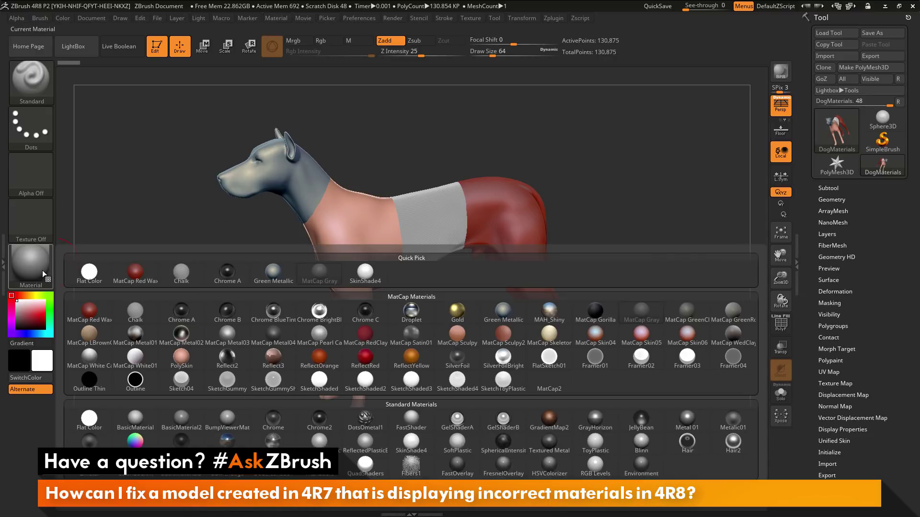
pyautogui.moveTo(516, 318)
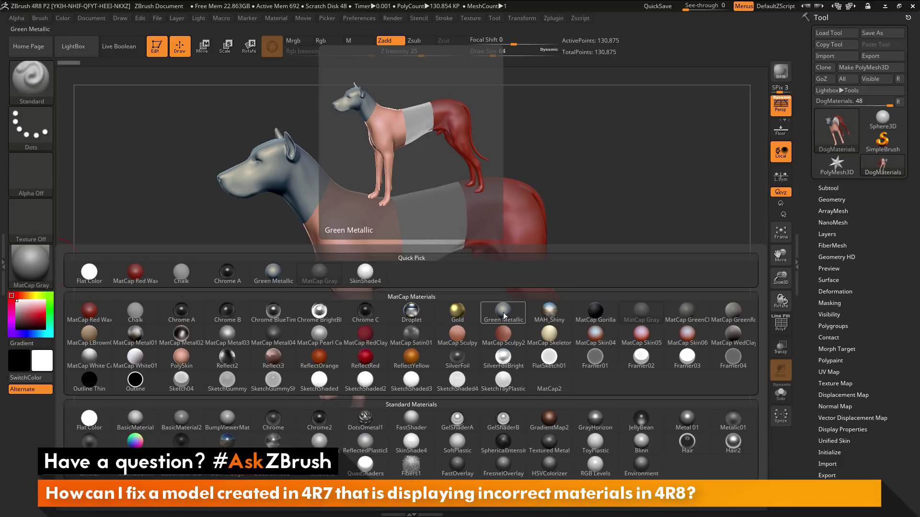
pyautogui.click(503, 314)
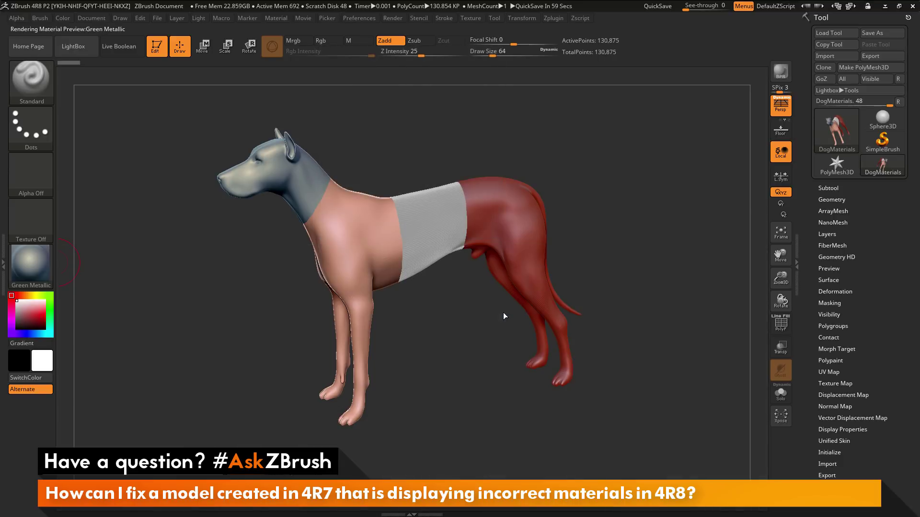
pyautogui.click(285, 17)
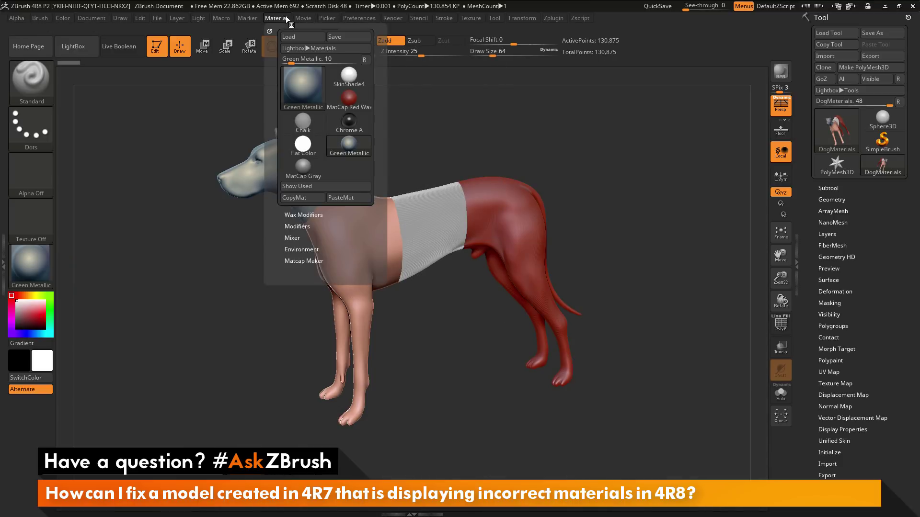
pyautogui.click(354, 199)
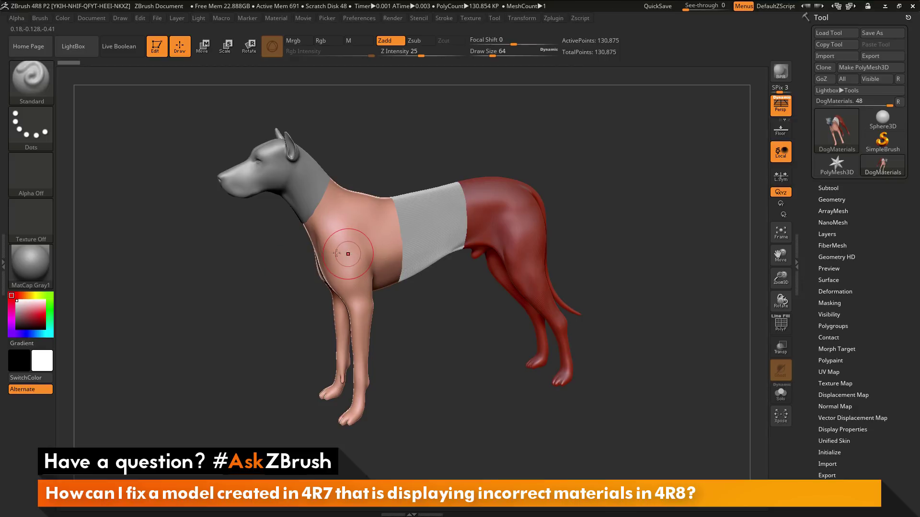
# Sample PolySkin from the chest, copy SilverFoil, and paste it over PolySkin.
pyautogui.moveTo(34, 264); pyautogui.dragTo(353, 223)
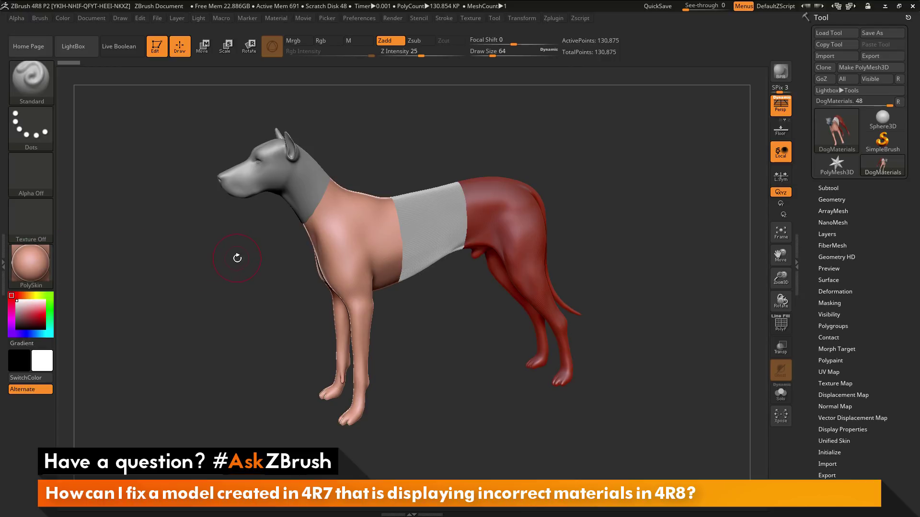
pyautogui.click(28, 265)
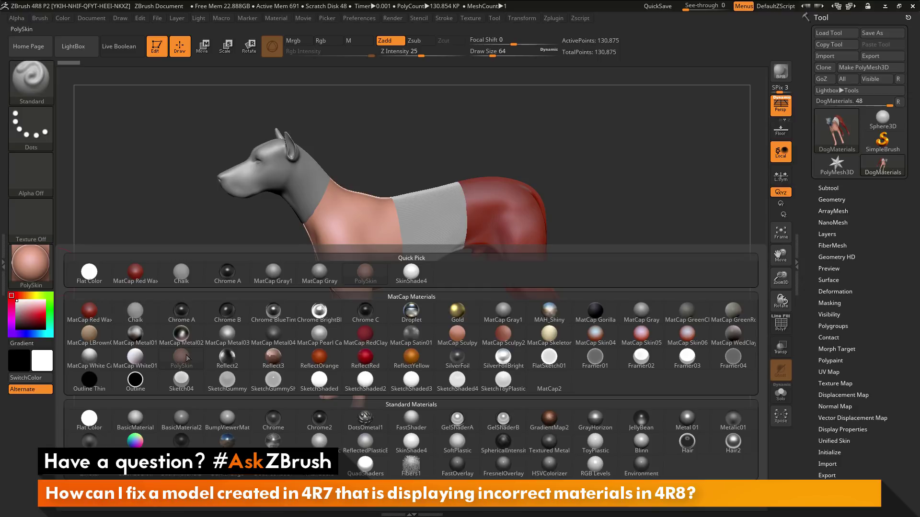
pyautogui.click(461, 359)
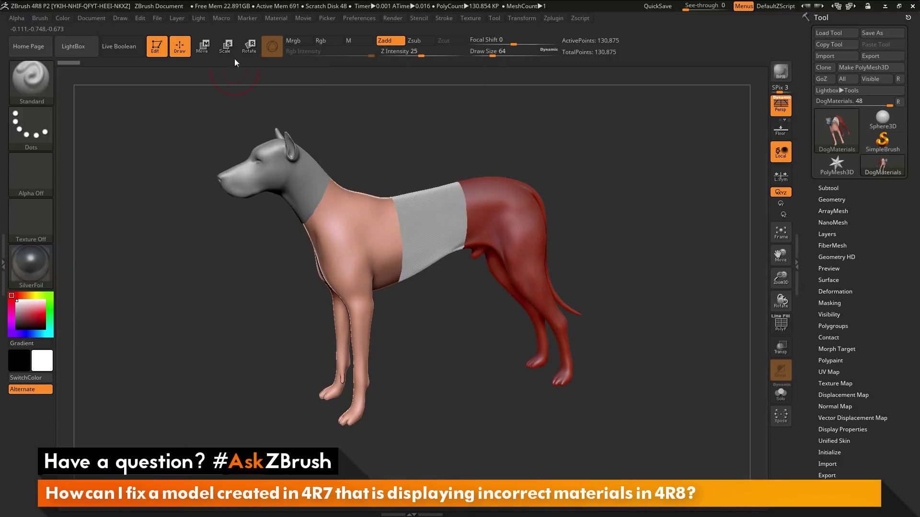
pyautogui.click(276, 19)
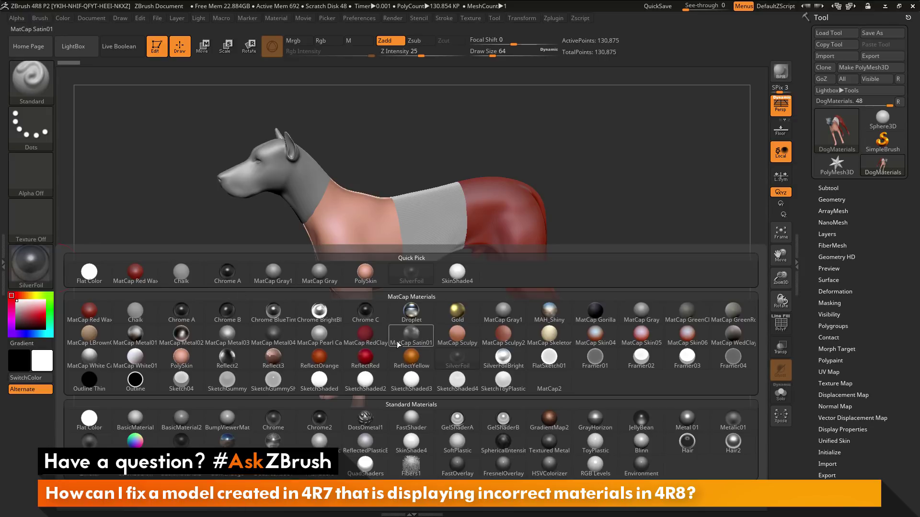
pyautogui.press('Escape')
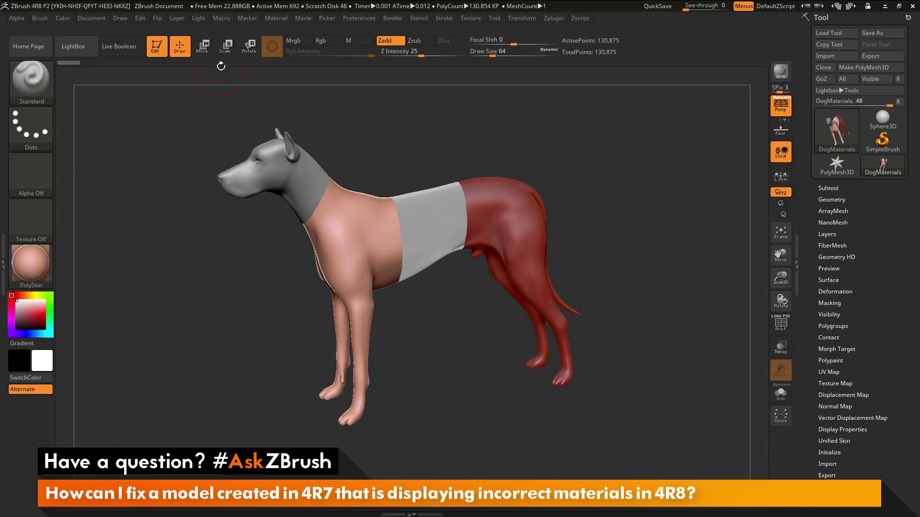
pyautogui.click(280, 15)
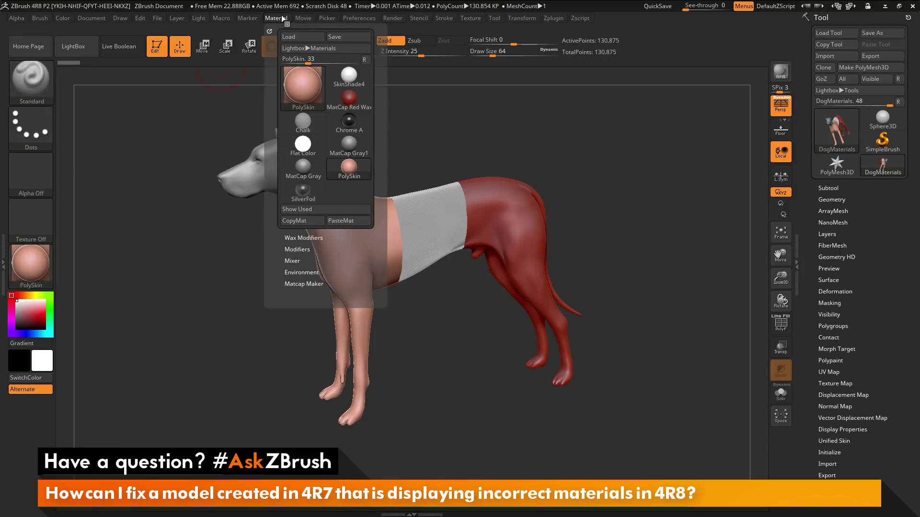
pyautogui.click(348, 223)
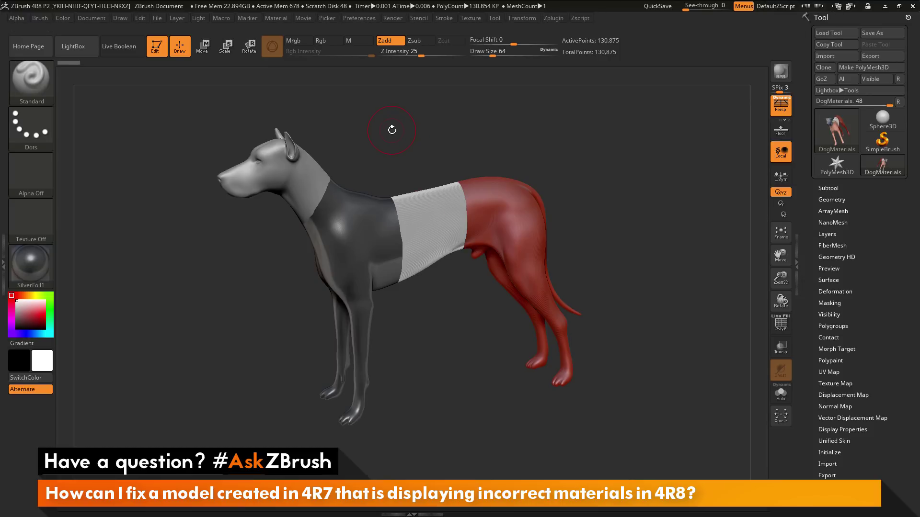
# Check the material library, then bring up the File options for opening a project.
pyautogui.click(158, 19)
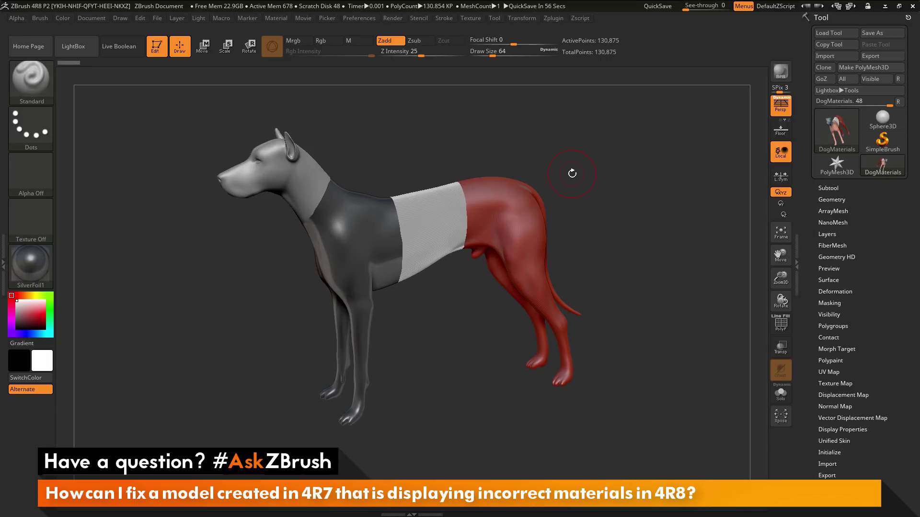
pyautogui.click(30, 266)
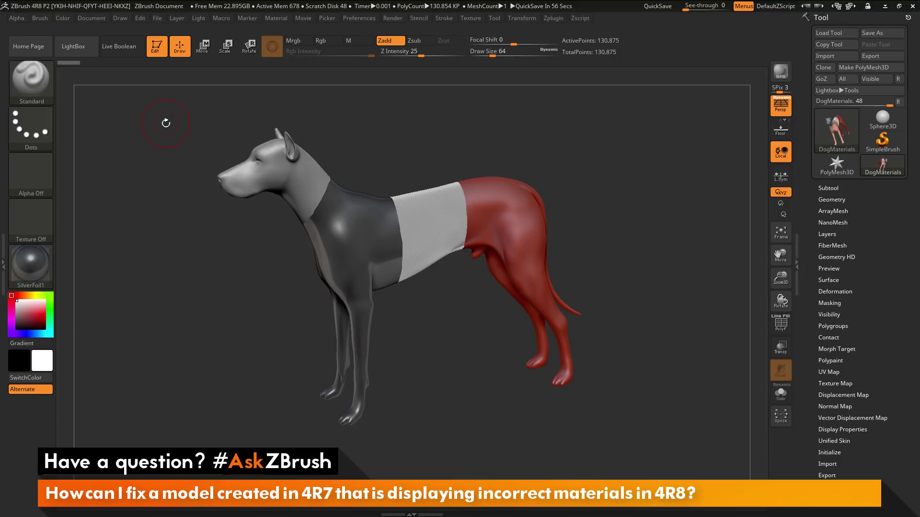
pyautogui.click(160, 18)
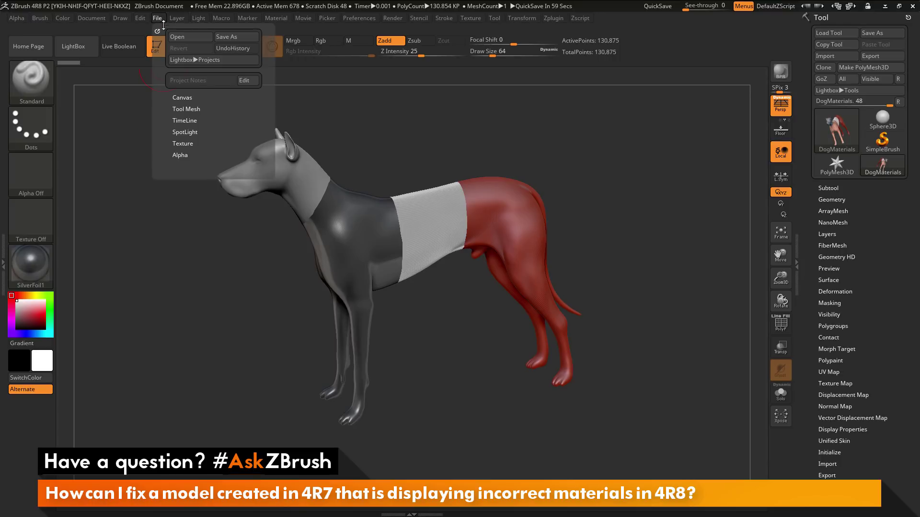
# Open the DogMaterials_ZPR project from the Load Project dialog.
pyautogui.click(188, 37)
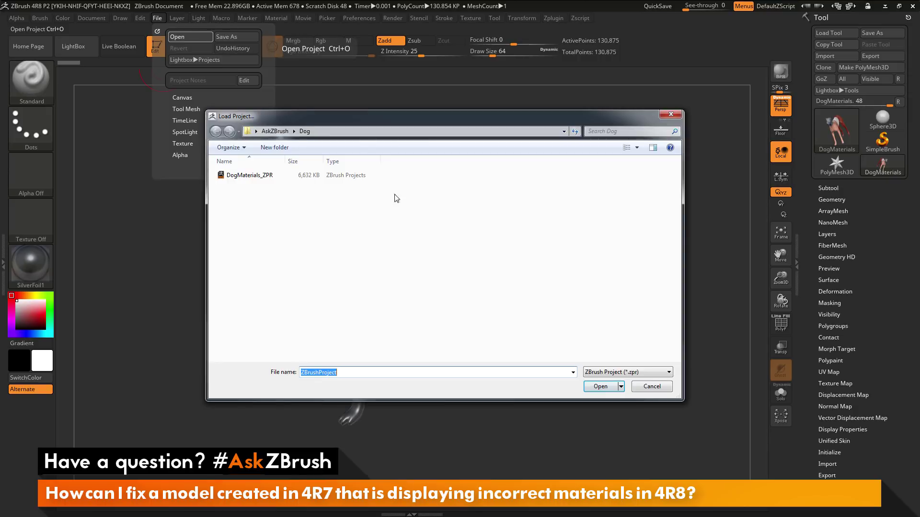
pyautogui.click(251, 177)
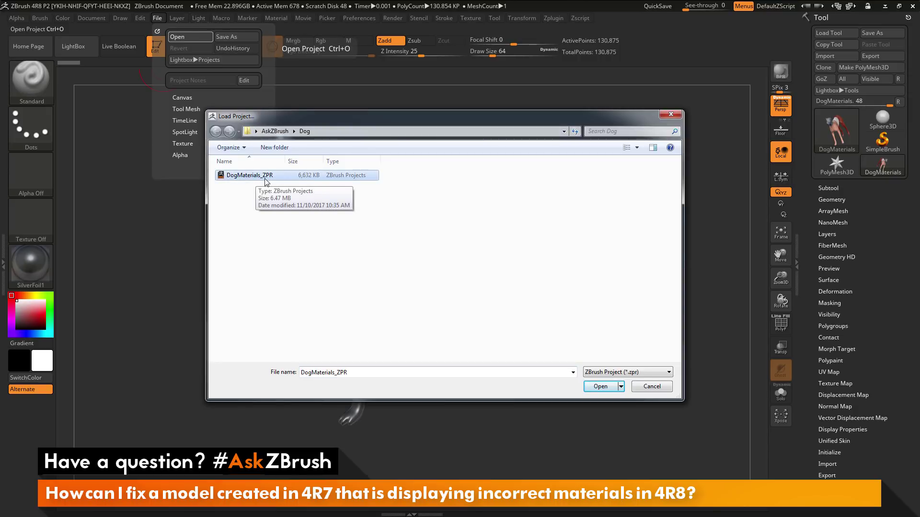
pyautogui.click(601, 388)
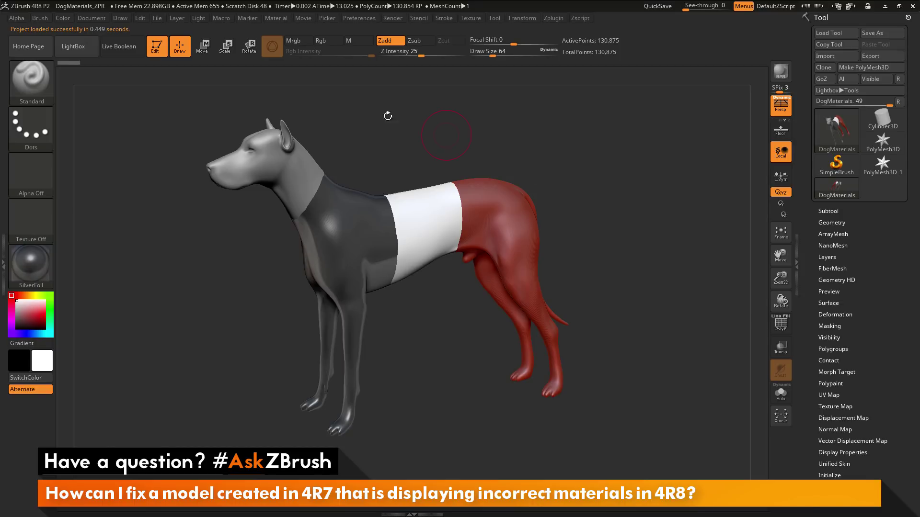
# Rotate the reloaded dog to check its grey head, dark chest and legs, white midsection and red hindquarters.
pyautogui.moveTo(618, 305)
pyautogui.mouseDown()
pyautogui.moveTo(637, 303)
pyautogui.moveTo(623, 305)
pyautogui.mouseUp()
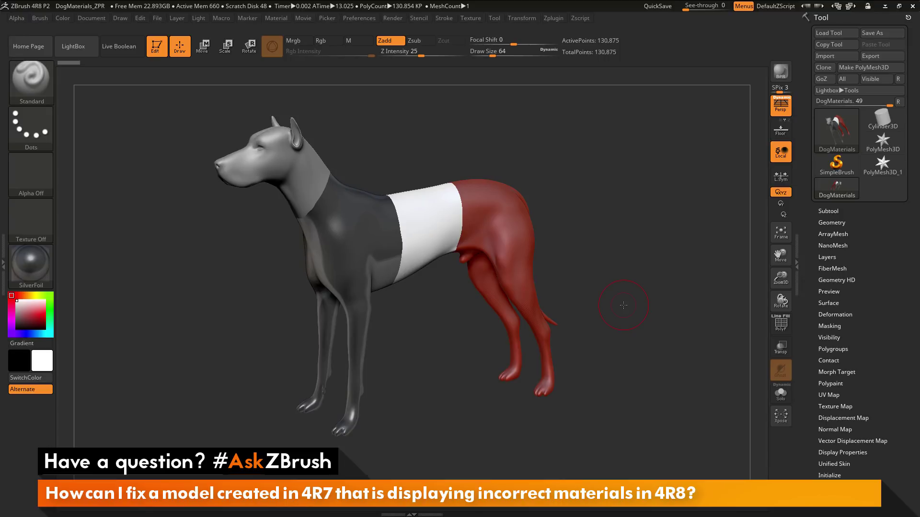